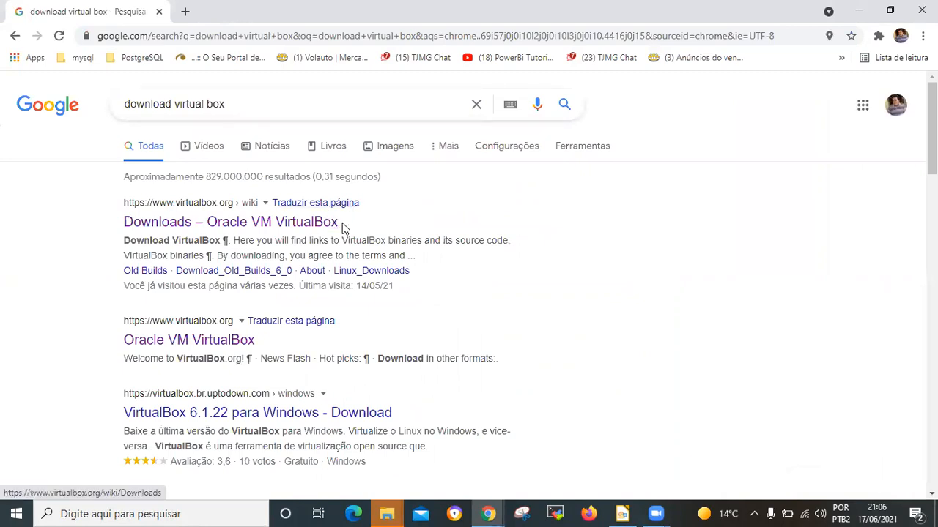
# Step: Open the Oracle VM VirtualBox downloads page and download the VirtualBox 6.1.22 installer for Windows hosts
pyautogui.click(306, 222)
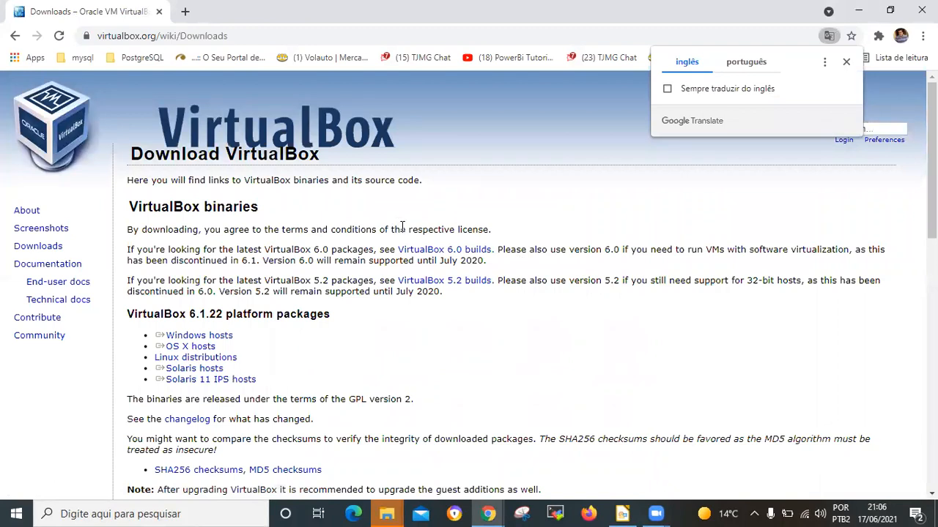
pyautogui.click(845, 63)
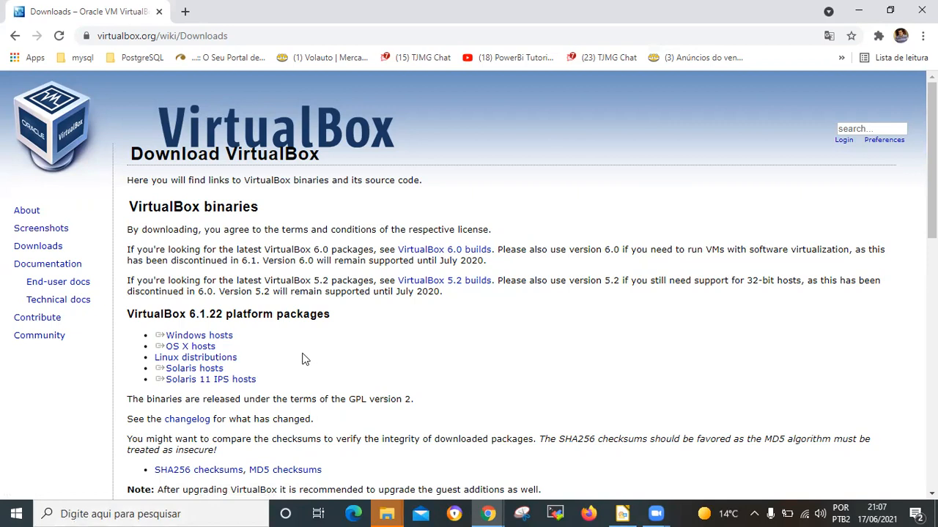
pyautogui.click(220, 339)
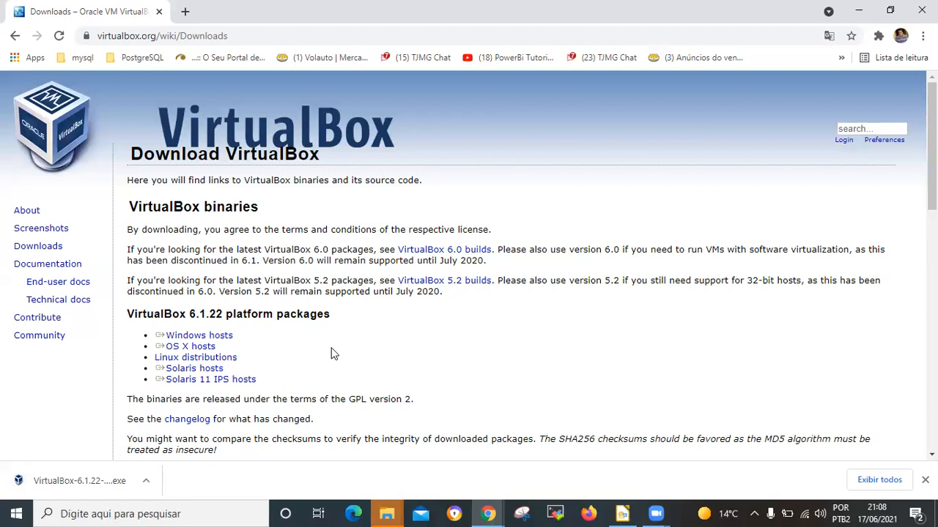
# Step: Run the downloaded VirtualBox 6.1.22 installer, repair the existing installation, and decline the immediate system restart
pyautogui.click(58, 480)
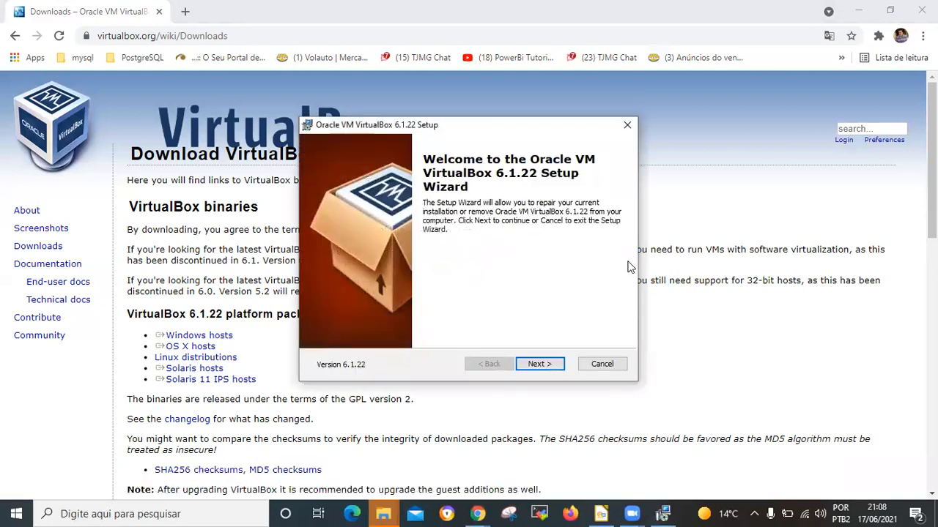
pyautogui.click(540, 364)
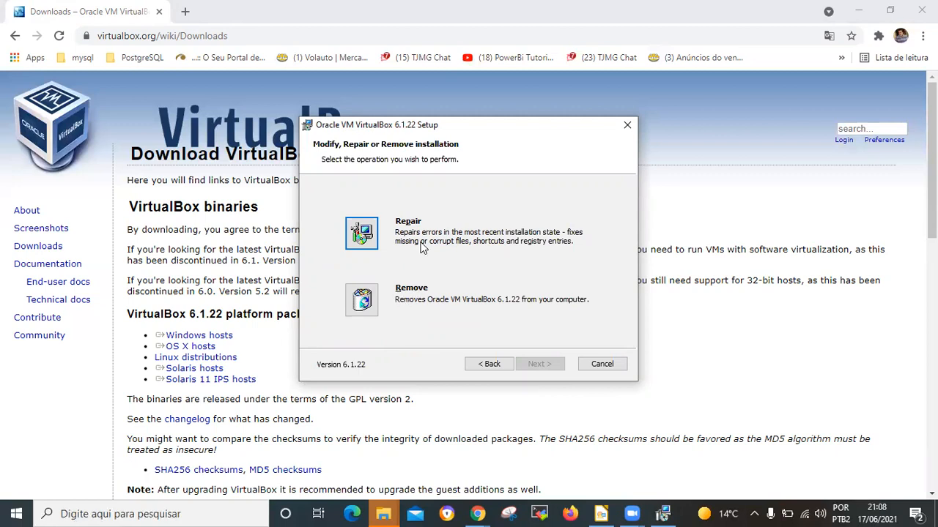
pyautogui.click(375, 242)
pyautogui.click(540, 363)
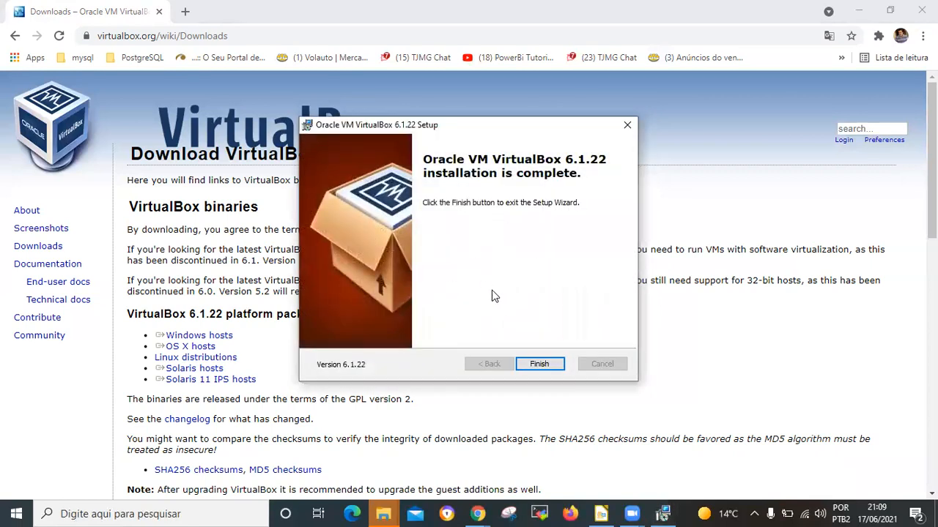
pyautogui.click(540, 364)
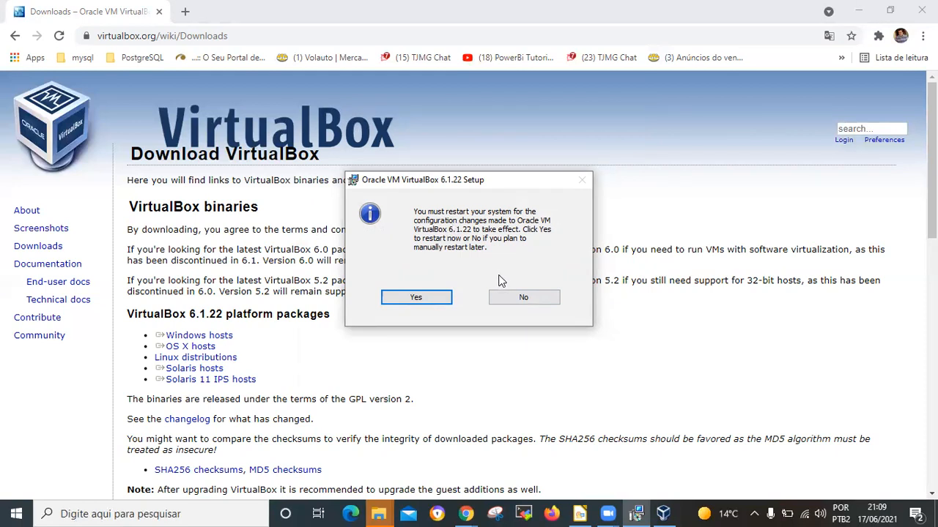
pyautogui.click(507, 296)
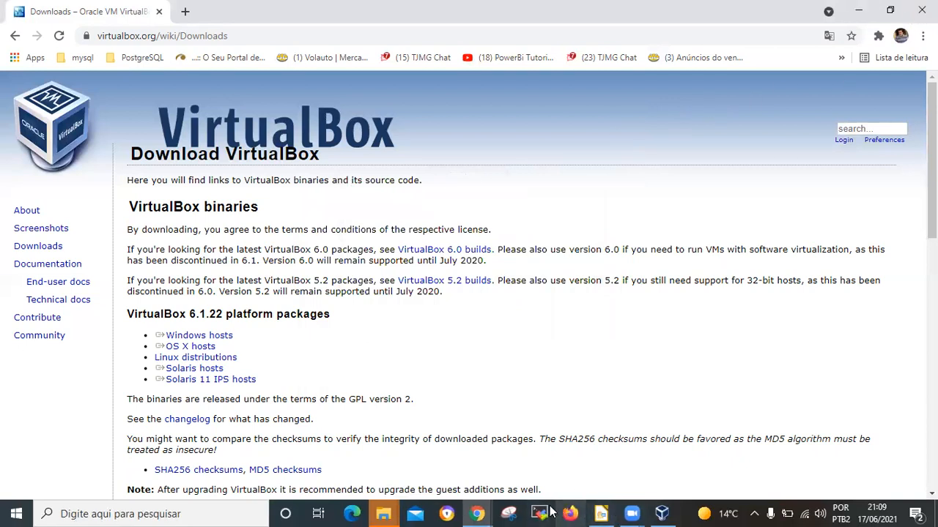
# Step: Switch to the VirtualBox Manager and start creating a new virtual machine
pyautogui.click(662, 514)
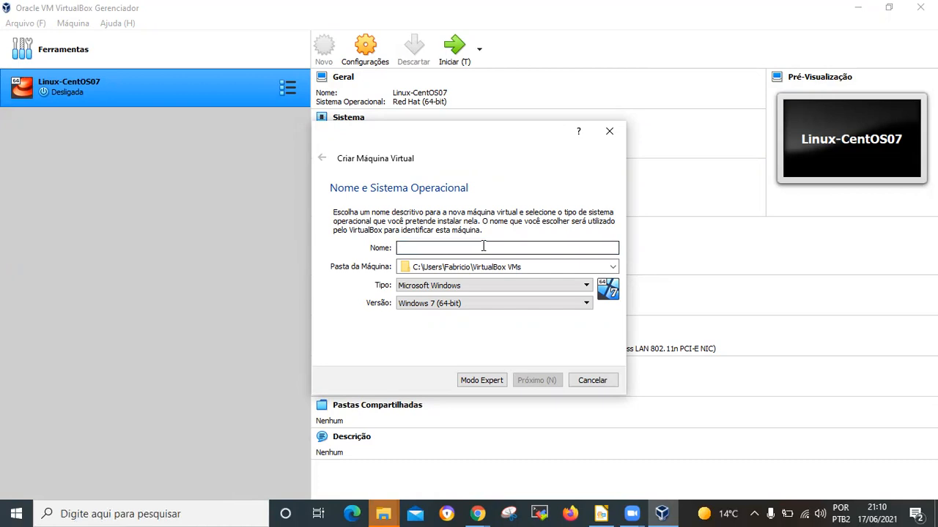
pyautogui.write('curs')
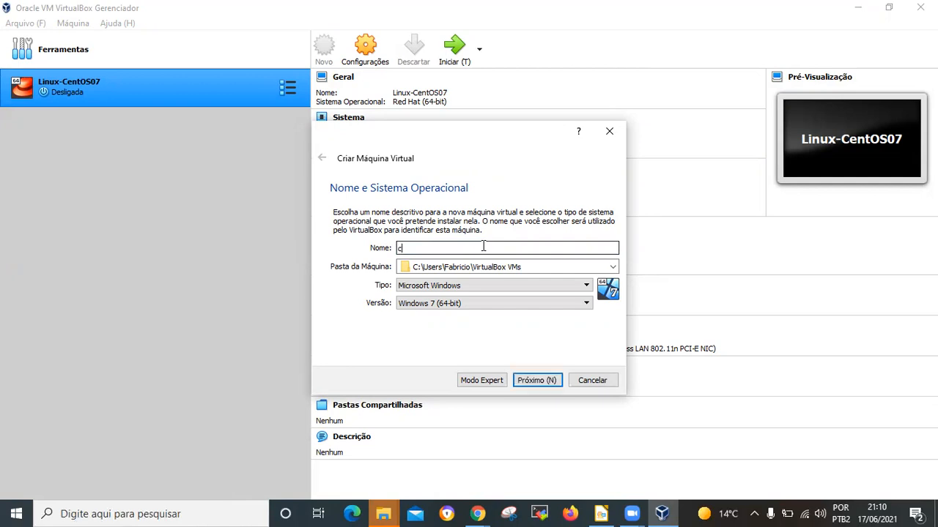
pyautogui.press('BackSpace')
pyautogui.press('BackSpace')
pyautogui.press('BackSpace')
pyautogui.press('BackSpace')
pyautogui.write('cur')
pyautogui.press('BackSpace')
pyautogui.press('BackSpace')
pyautogui.press('BackSpace')
pyautogui.write('cu')
pyautogui.press('BackSpace')
pyautogui.press('BackSpace')
pyautogui.write('cu')
# Step: Name the new virtual machine Curso-DBA-Postgres
pyautogui.press('BackSpace')
pyautogui.press('BackSpace')
pyautogui.write('Curso-d')
pyautogui.press('BackSpace')
pyautogui.write('DBA-Pos')
pyautogui.write('gtre')
pyautogui.press('BackSpace')
pyautogui.press('BackSpace')
pyautogui.press('BackSpace')
pyautogui.press('BackSpace')
pyautogui.write('tgres')
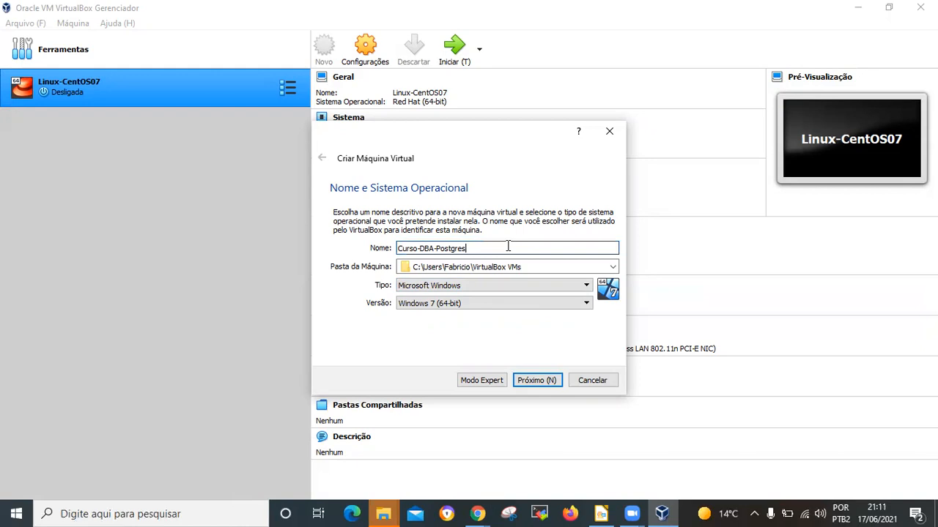
# Step: Set the virtual machine's operating system to Linux, version Red Hat (64-bit), and continue to the memory settings
pyautogui.click(485, 286)
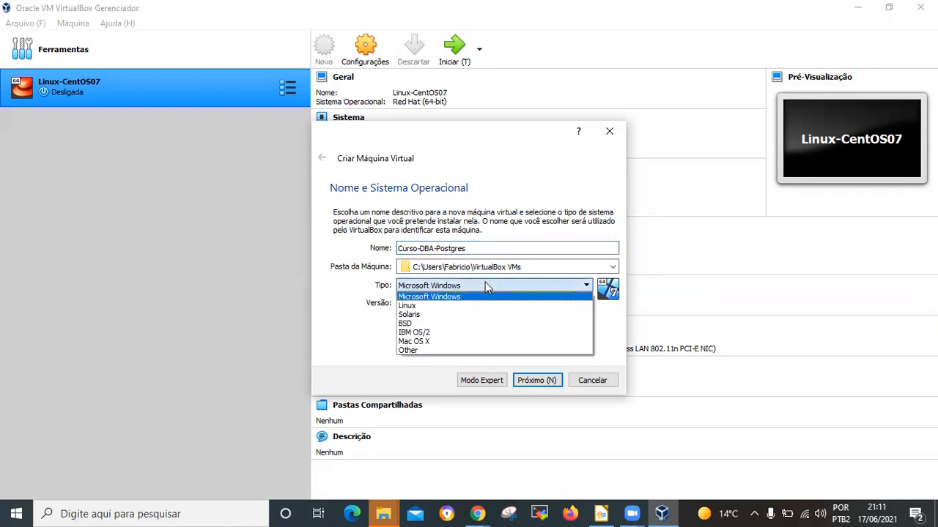
pyautogui.click(434, 308)
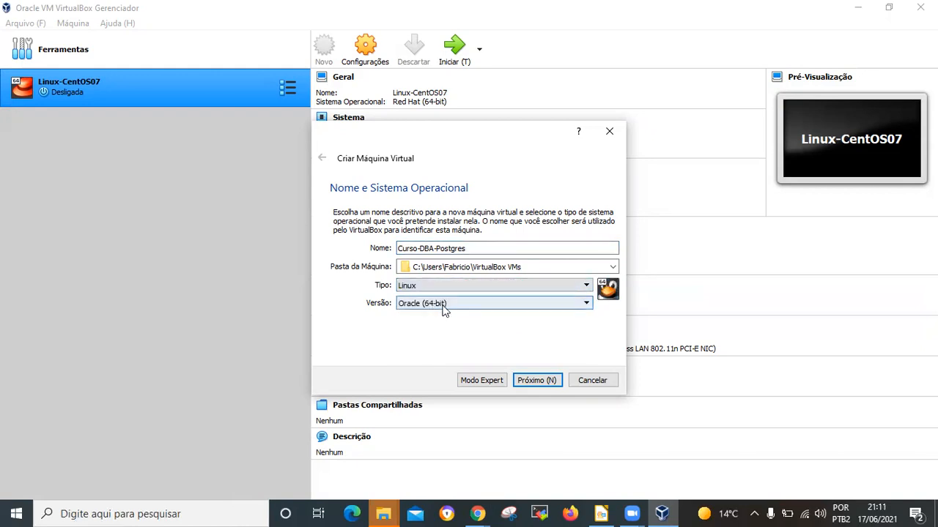
pyautogui.click(443, 305)
pyautogui.moveTo(587, 353)
pyautogui.mouseDown()
pyautogui.moveTo(587, 333)
pyautogui.moveTo(580, 363)
pyautogui.mouseUp()
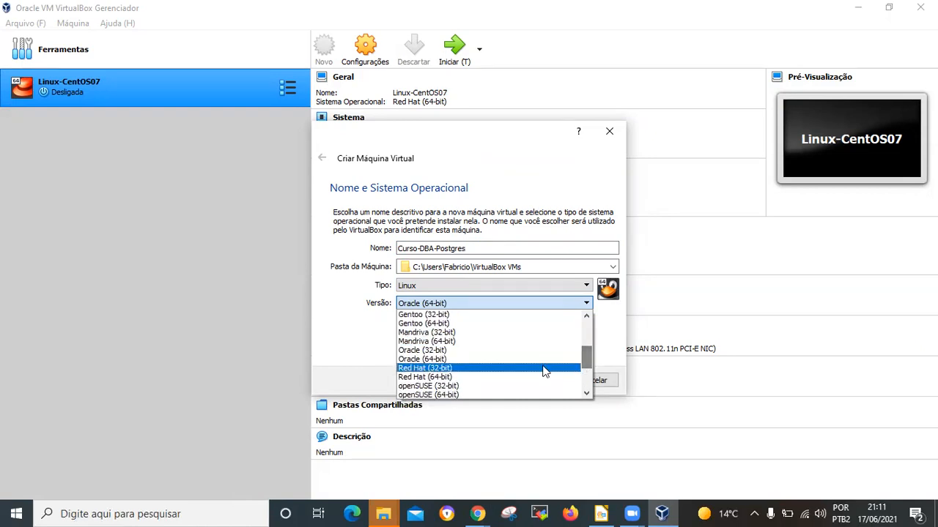
pyautogui.click(477, 377)
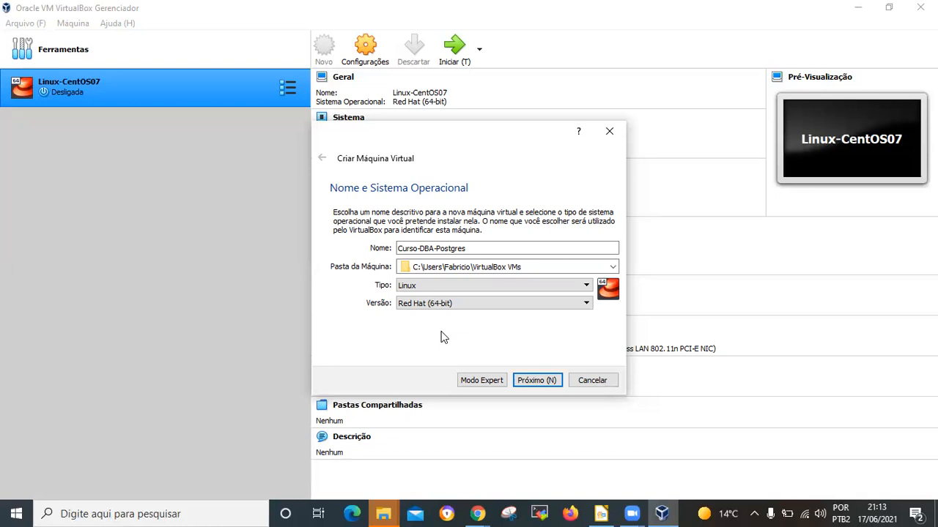
pyautogui.click(551, 381)
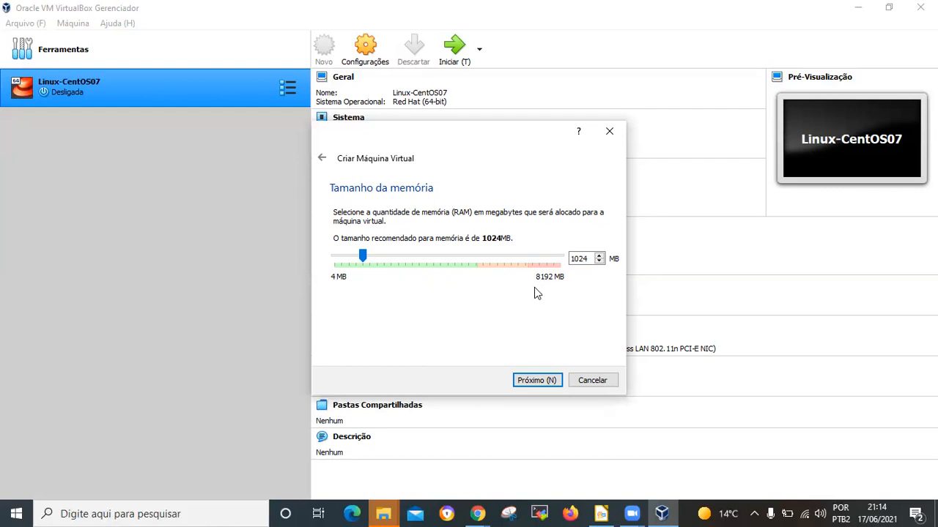
# Step: Try out different memory sizes for the virtual machine, including 1024, 2048 and 512 MB
pyautogui.moveTo(362, 257); pyautogui.dragTo(523, 259)
pyautogui.moveTo(520, 256); pyautogui.dragTo(476, 255)
pyautogui.moveTo(479, 255); pyautogui.dragTo(423, 248)
pyautogui.moveTo(423, 255); pyautogui.dragTo(474, 257)
pyautogui.doubleClick(578, 258)
pyautogui.write('1024')
pyautogui.moveTo(591, 258); pyautogui.dragTo(561, 245)
pyautogui.write('2048')
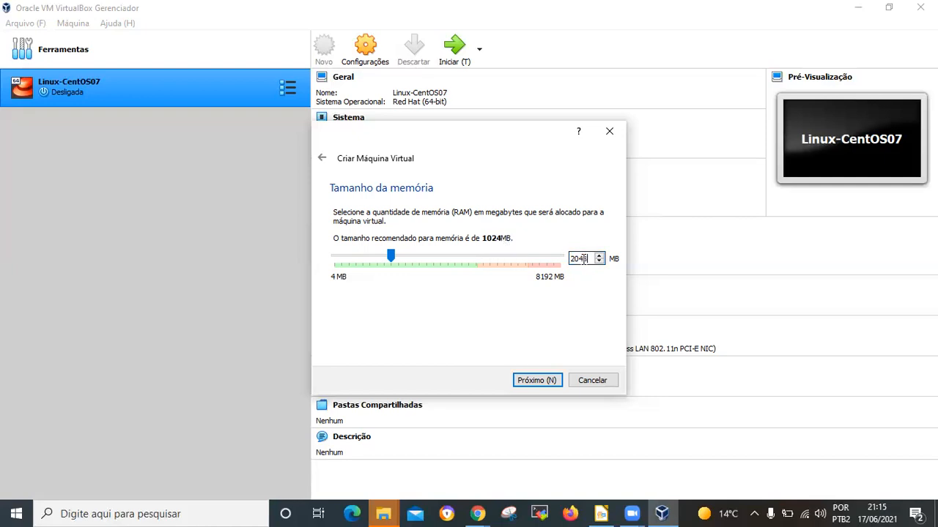
pyautogui.moveTo(590, 259); pyautogui.dragTo(558, 258)
pyautogui.write('1024')
pyautogui.moveTo(590, 257); pyautogui.dragTo(522, 244)
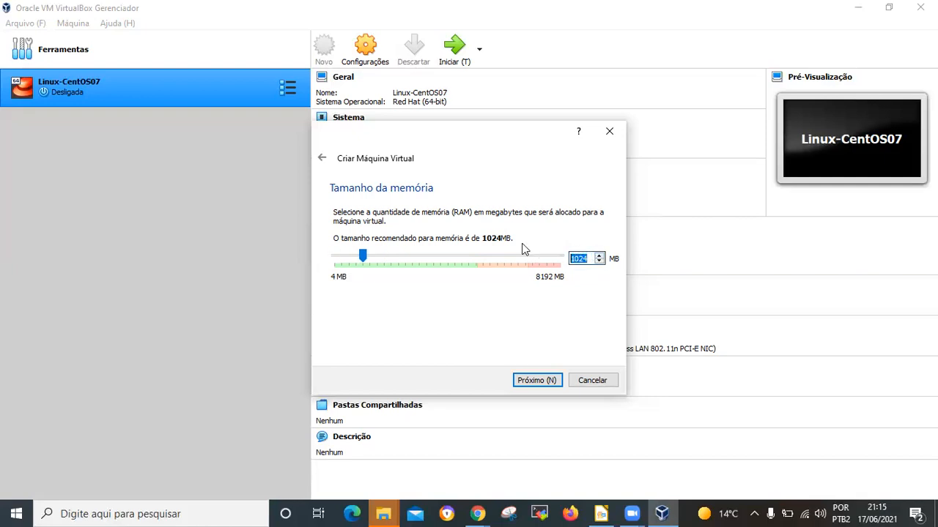
pyautogui.write('512')
pyautogui.doubleClick(589, 258)
pyautogui.write('2048')
# Step: Set the virtual machine's memory to 3812 MB and continue to the hard disk settings
pyautogui.moveTo(391, 254); pyautogui.dragTo(439, 254)
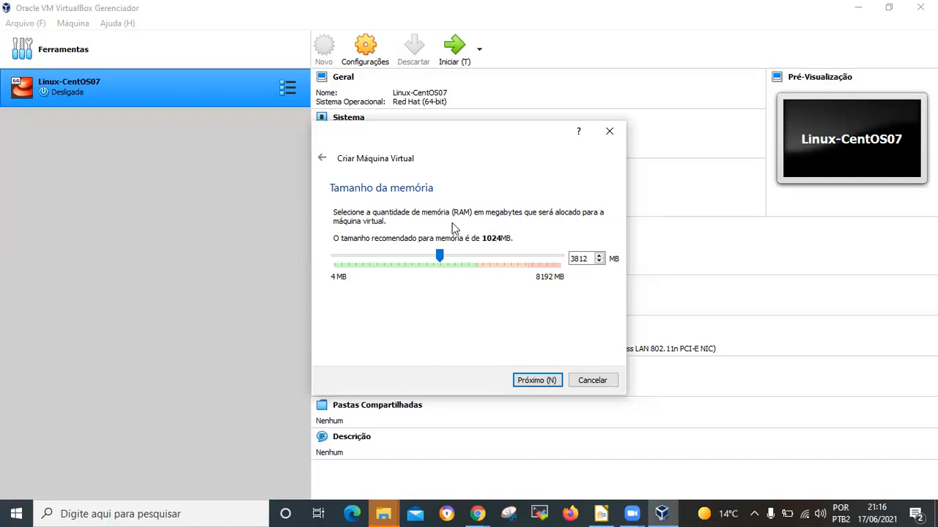
pyautogui.click(538, 380)
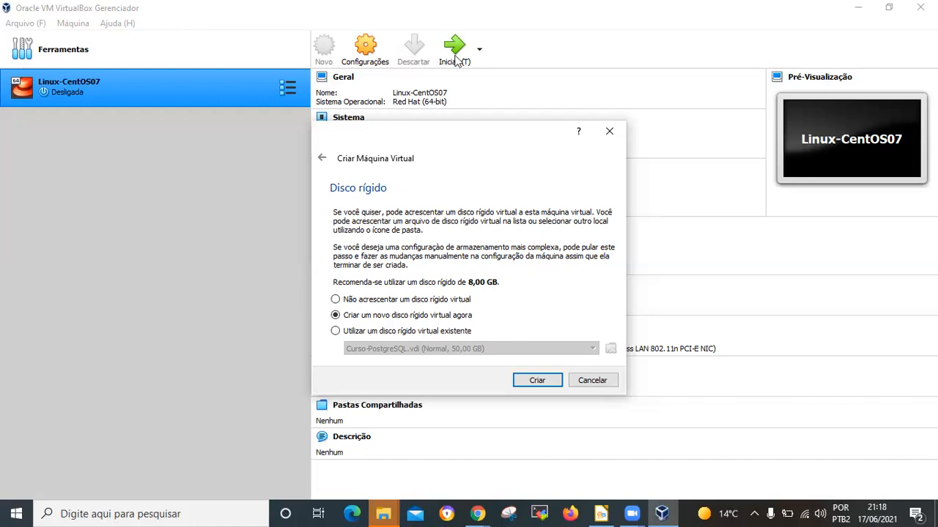
# Step: Choose to create a new virtual hard disk now and start its setup
pyautogui.click(336, 331)
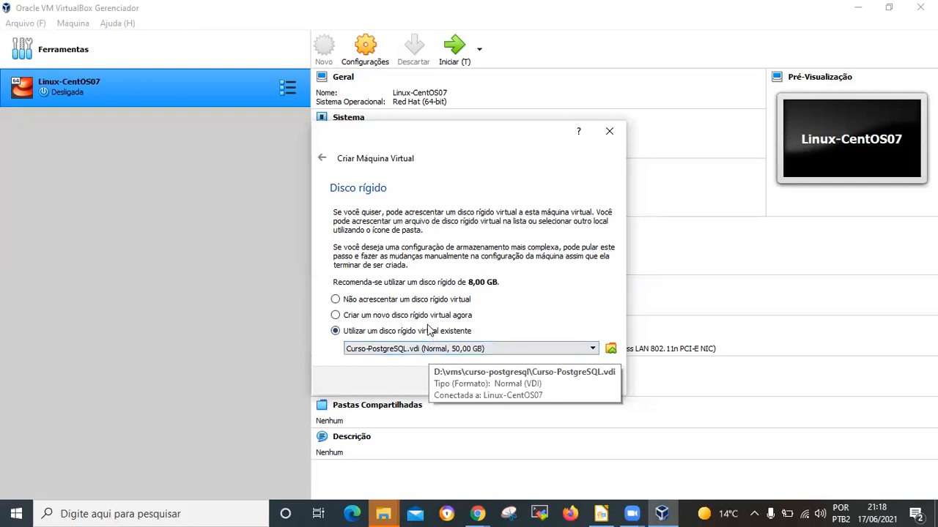
pyautogui.click(425, 316)
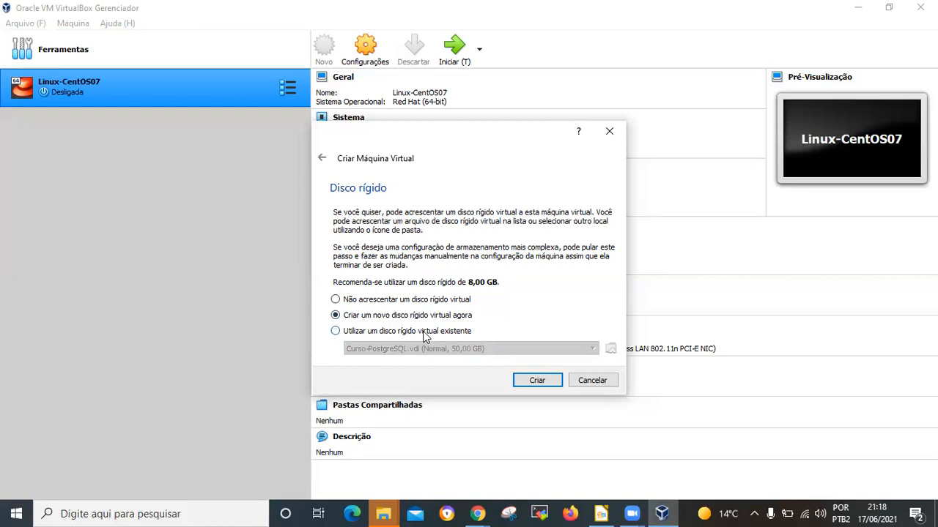
pyautogui.click(376, 305)
pyautogui.click(335, 316)
pyautogui.click(533, 385)
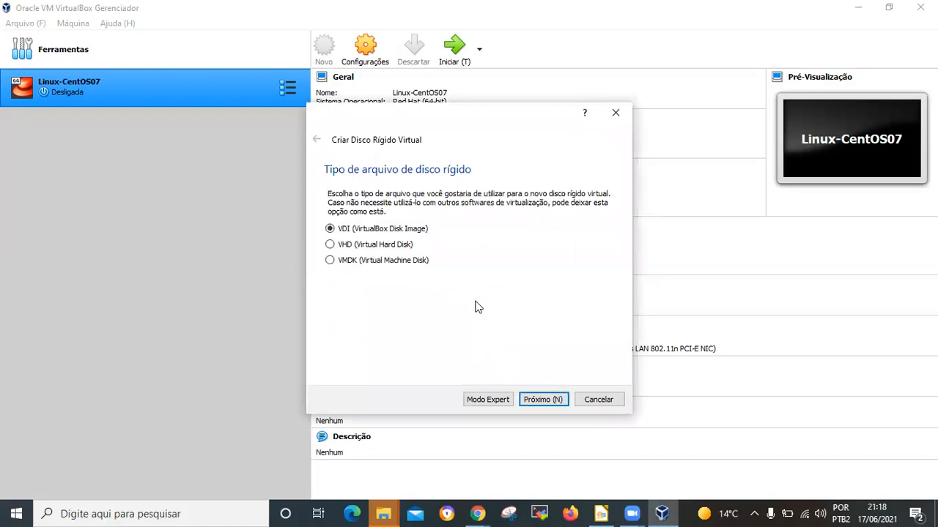
# Step: Choose VDI (VirtualBox Disk Image) as the hard disk file type and continue to the storage allocation options
pyautogui.click(394, 246)
pyautogui.click(394, 261)
pyautogui.click(401, 230)
pyautogui.click(404, 247)
pyautogui.click(420, 232)
pyautogui.click(402, 250)
pyautogui.click(395, 266)
pyautogui.click(386, 231)
pyautogui.click(549, 399)
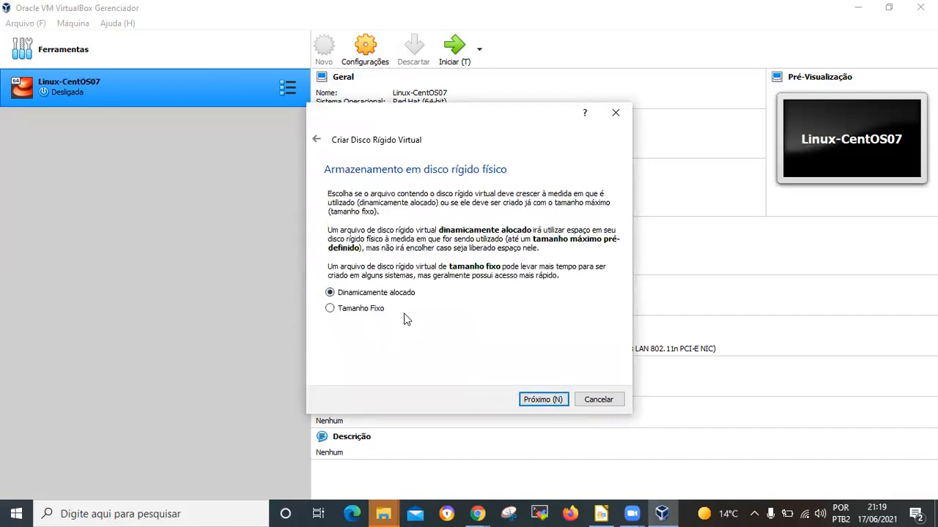
# Step: Choose dynamically allocated storage for the virtual disk and continue to the file location and size settings
pyautogui.click(378, 310)
pyautogui.click(386, 295)
pyautogui.click(375, 309)
pyautogui.click(376, 295)
pyautogui.click(378, 307)
pyautogui.click(377, 295)
pyautogui.click(358, 311)
pyautogui.click(383, 293)
pyautogui.click(363, 309)
pyautogui.click(396, 295)
pyautogui.click(363, 314)
pyautogui.click(401, 293)
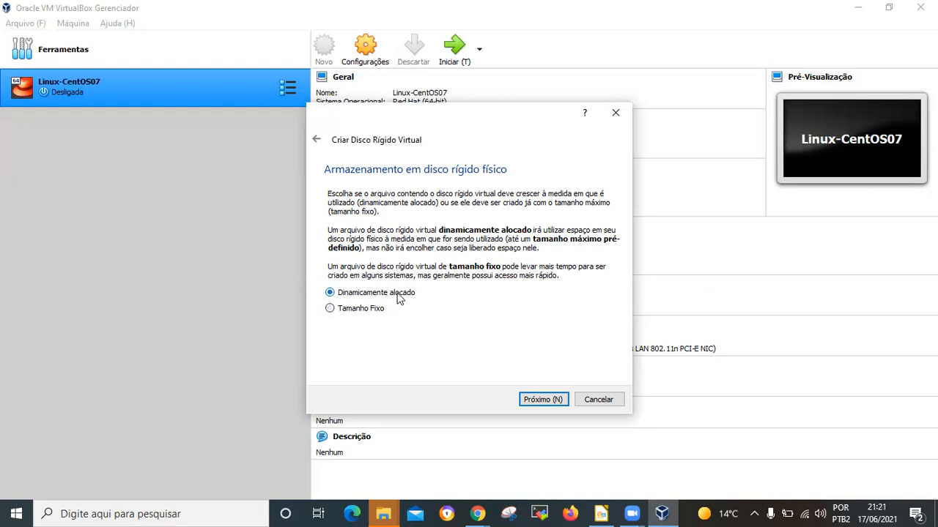
pyautogui.click(559, 399)
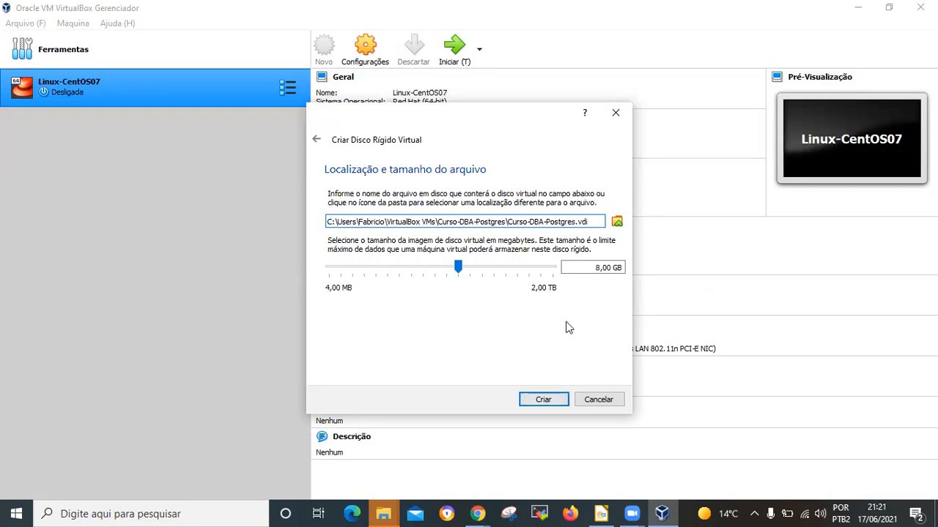
# Step: Set the virtual hard disk size to 50 GB
pyautogui.click(594, 268)
pyautogui.press('Delete')
pyautogui.write('50')
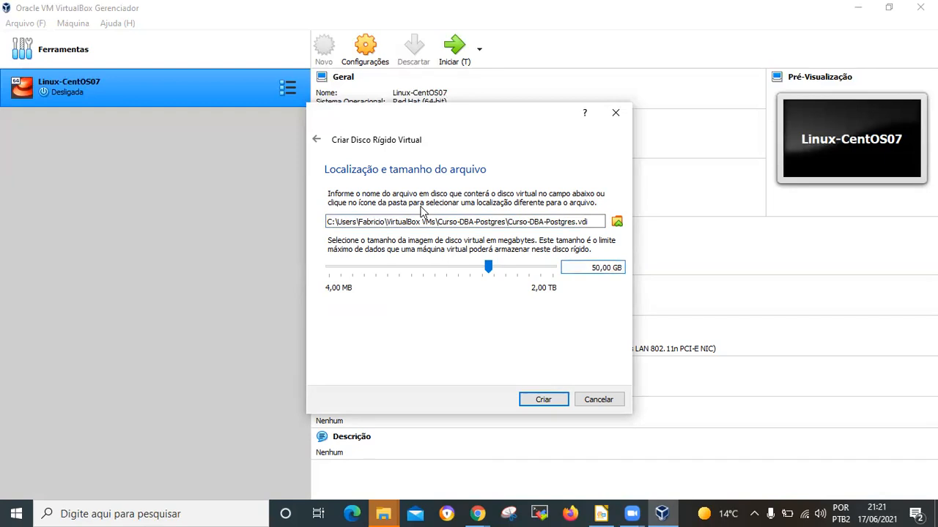
pyautogui.click(327, 223)
pyautogui.moveTo(326, 224); pyautogui.dragTo(596, 225)
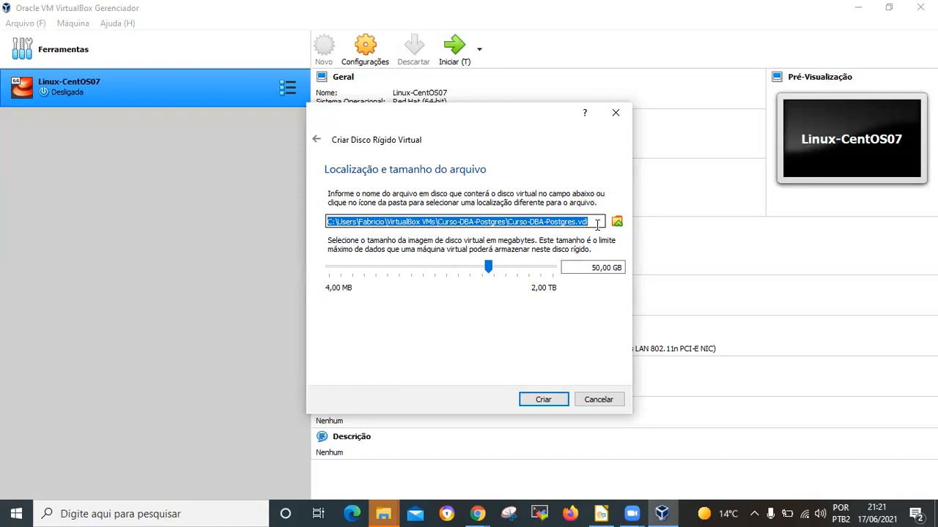
pyautogui.click(589, 223)
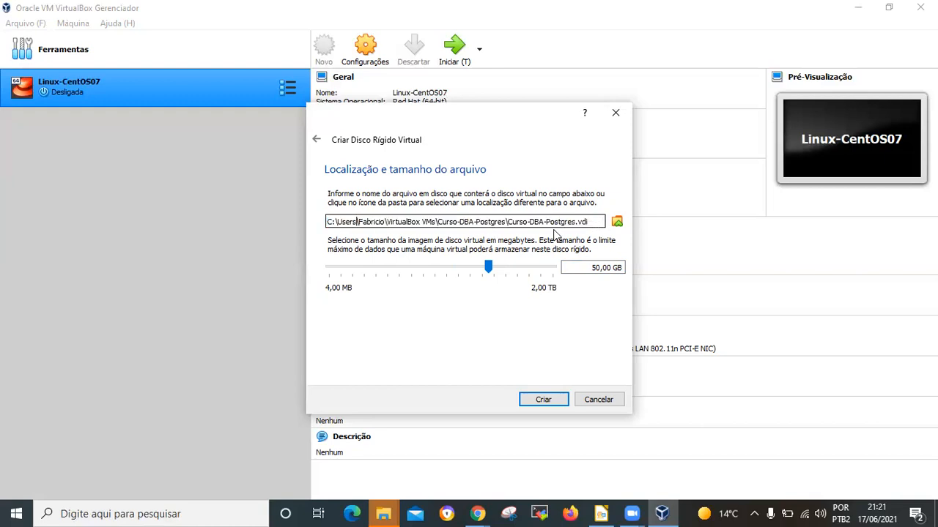
pyautogui.moveTo(589, 223); pyautogui.dragTo(327, 225)
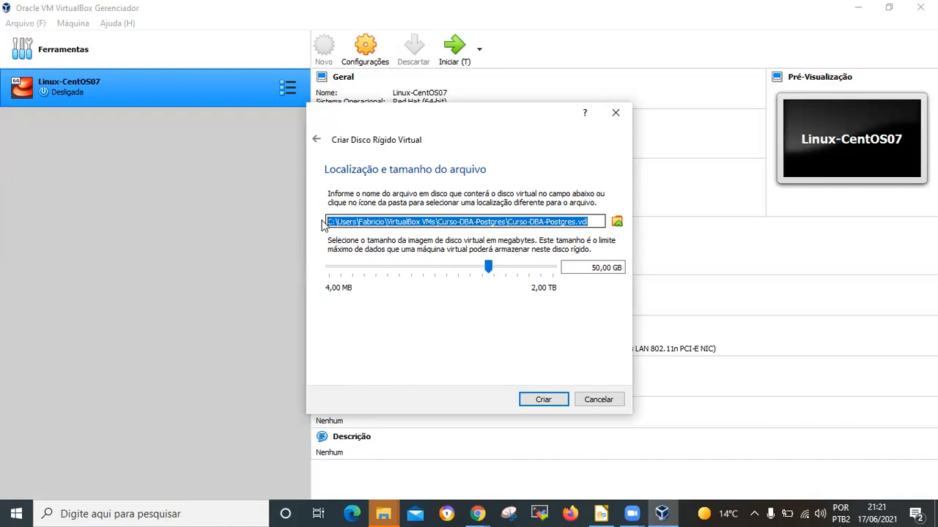
# Step: Browse to the vms folder on the Novo volume (D:) drive as the location for the virtual disk file
pyautogui.click(618, 222)
pyautogui.moveTo(413, 242); pyautogui.dragTo(409, 314)
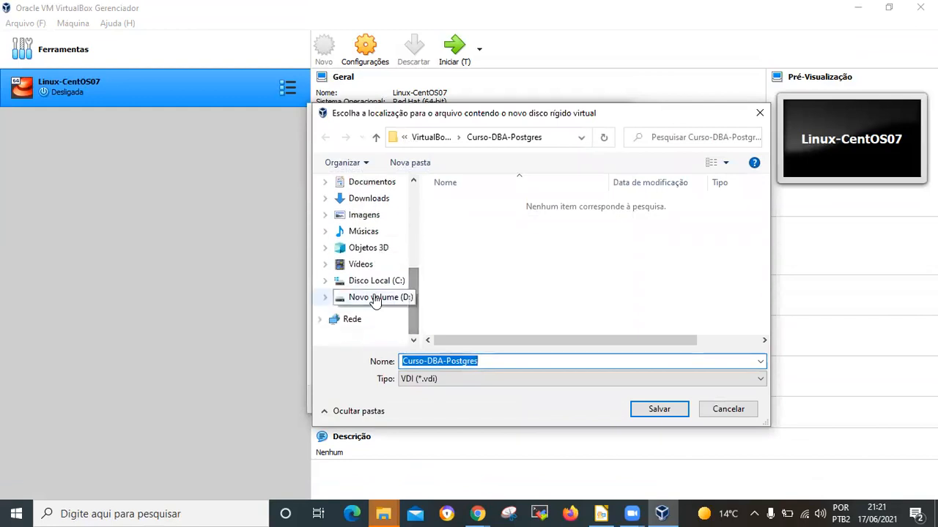
pyautogui.click(374, 297)
pyautogui.scroll(-2, 501, 270)
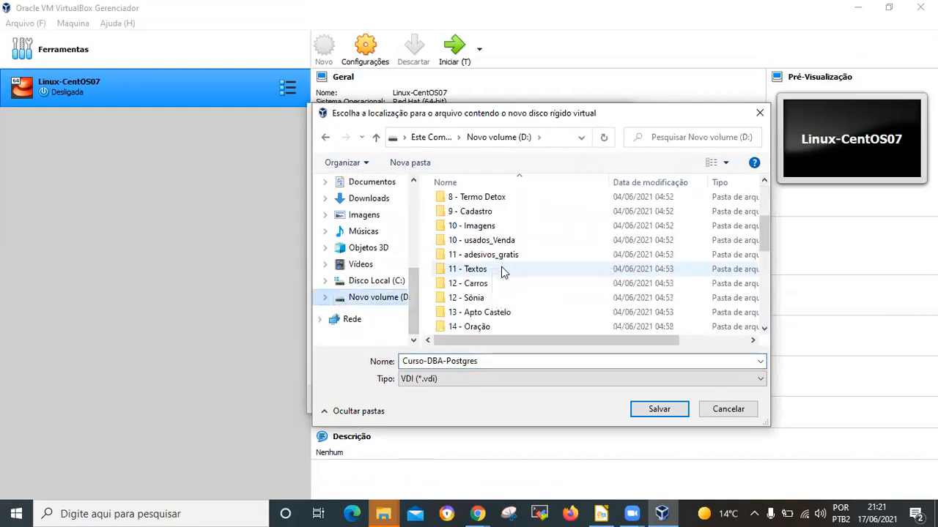
pyautogui.scroll(-3, 502, 268)
pyautogui.click(462, 328)
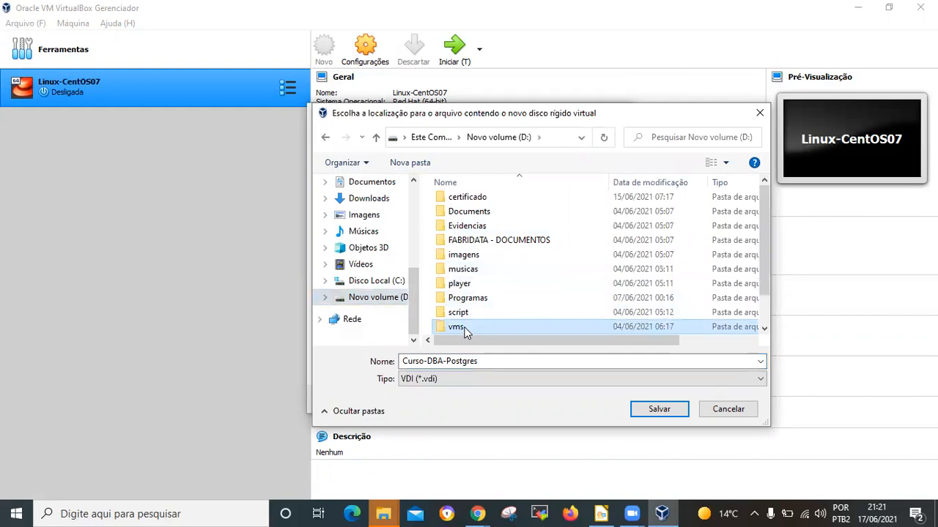
pyautogui.doubleClick(461, 328)
pyautogui.scroll(-1, 550, 246)
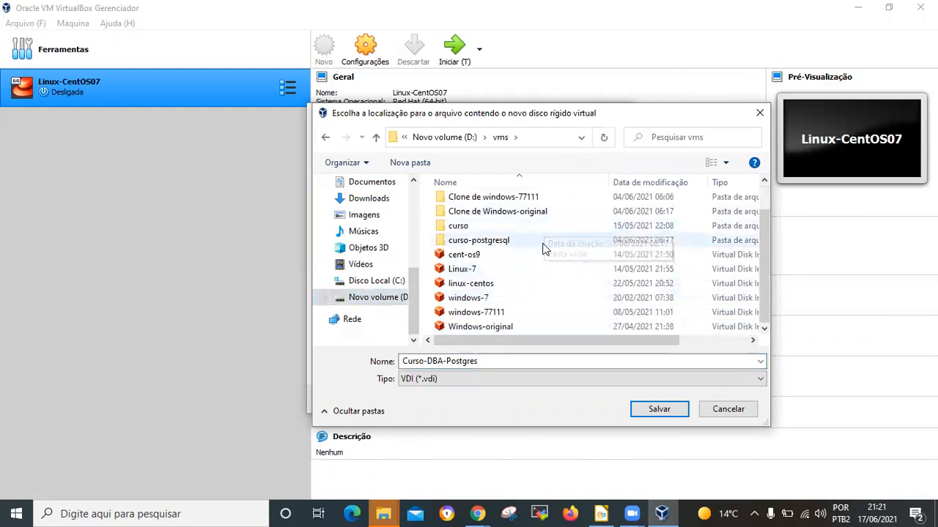
pyautogui.scroll(1, 544, 249)
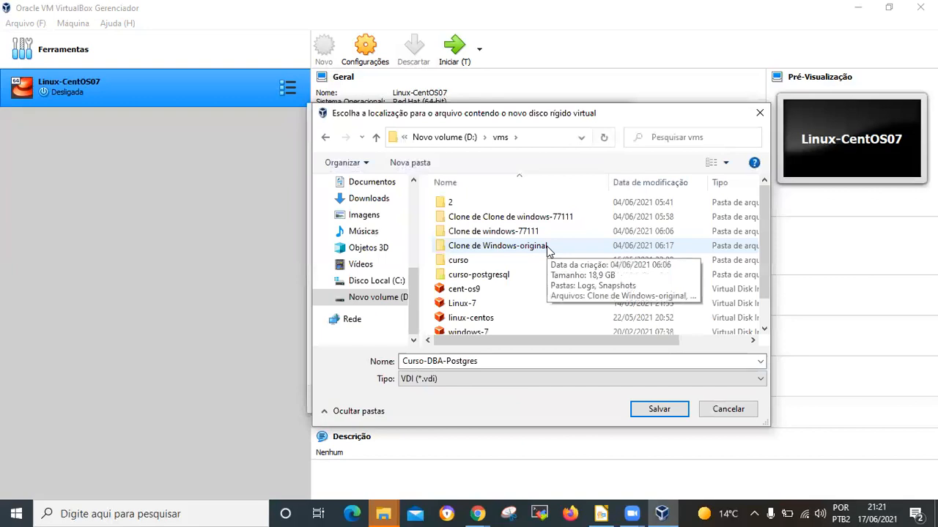
# Step: Check the used and free space of the Novo volume (D:) drive in its properties, and close them unchanged
pyautogui.rightClick(399, 299)
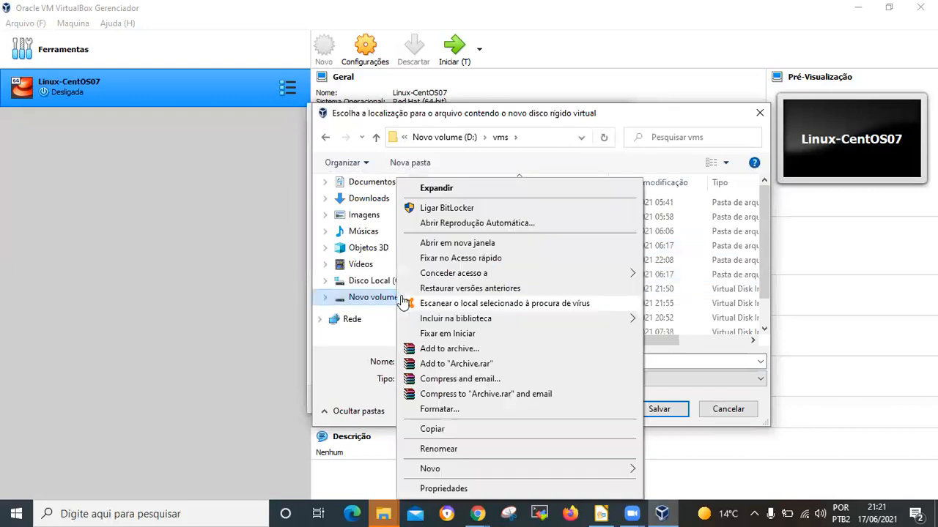
pyautogui.click(439, 488)
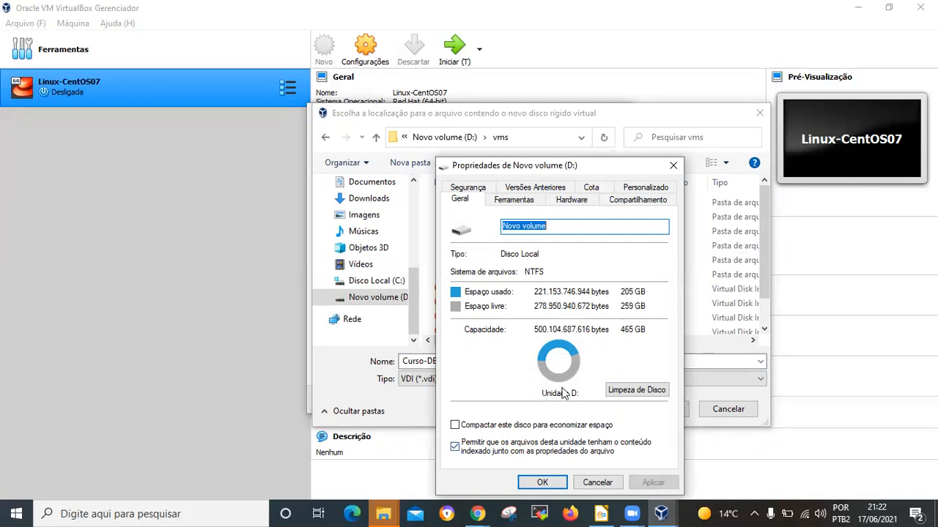
pyautogui.click(606, 484)
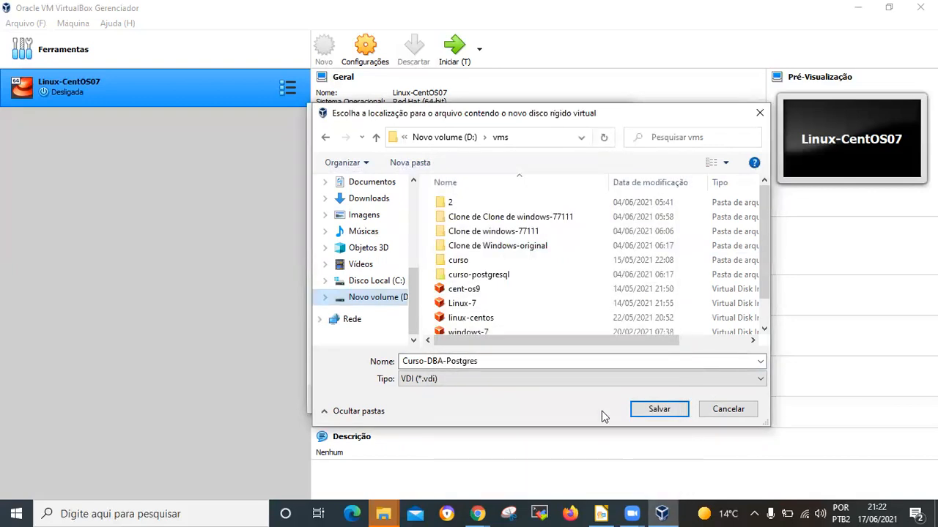
# Step: Save the disk file location as Curso-DBA-Postgres in the vms folder and create the virtual hard disk
pyautogui.click(669, 408)
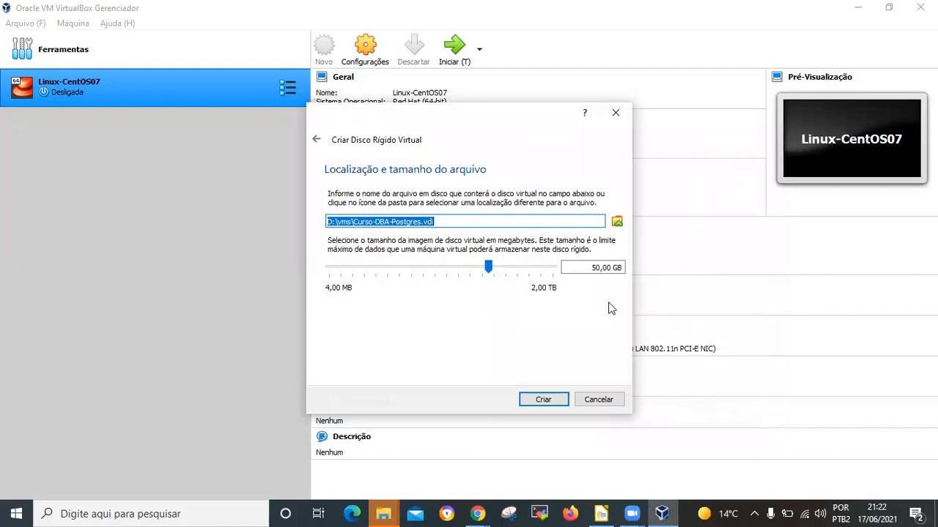
pyautogui.click(556, 400)
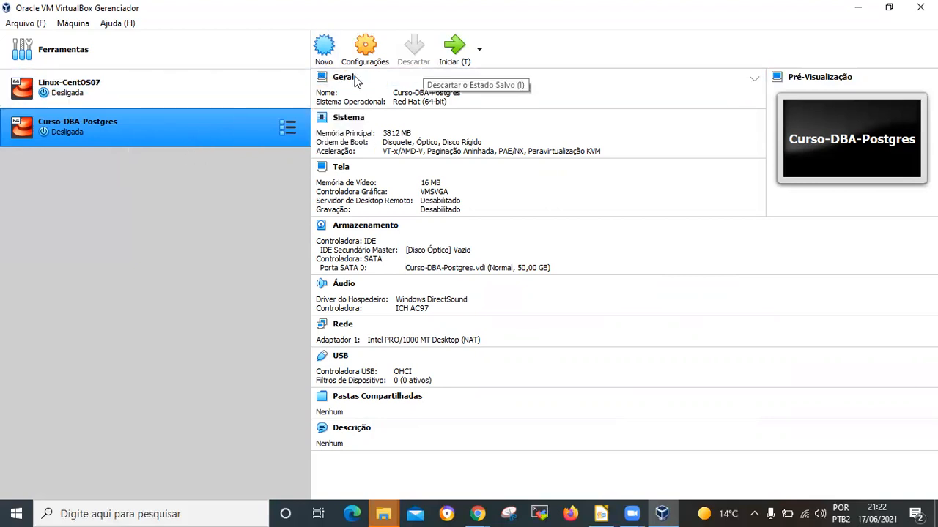
# Step: Review the general settings of the Curso-DBA-Postgres machine and close them without making changes
pyautogui.click(366, 47)
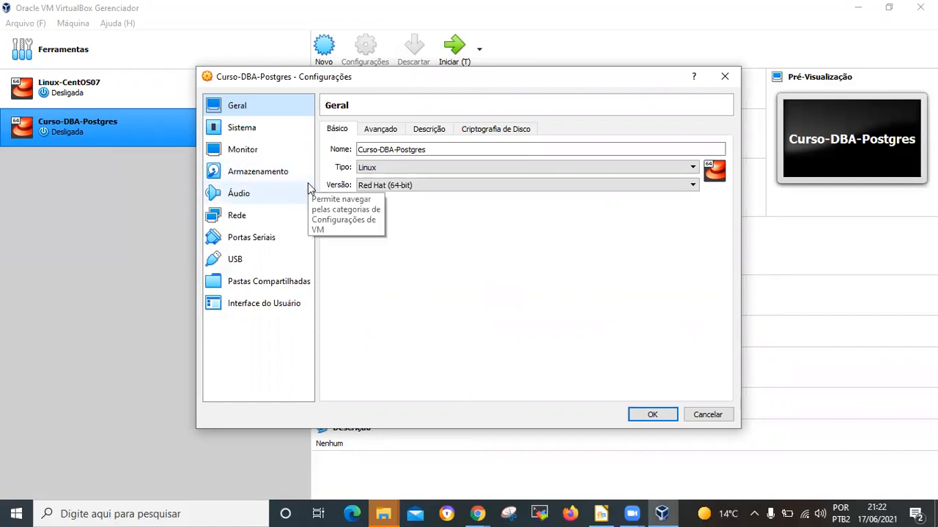
pyautogui.click(703, 416)
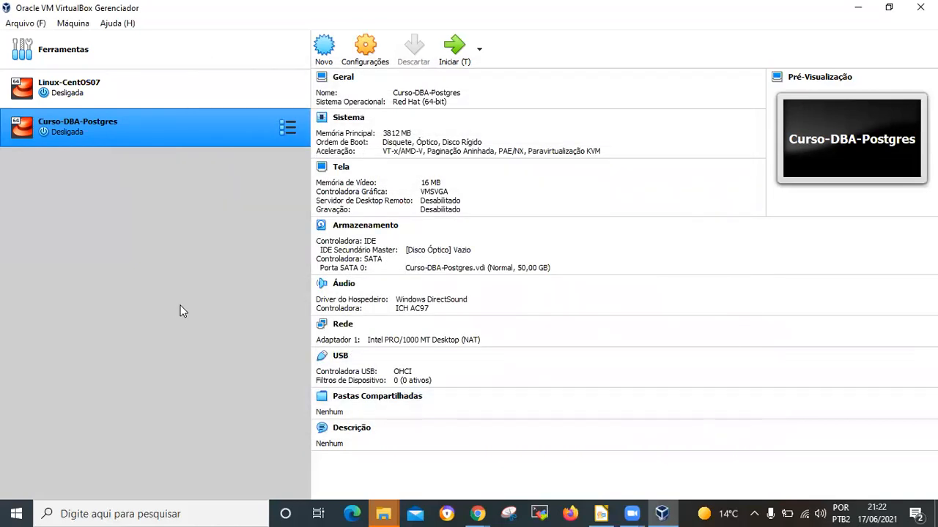